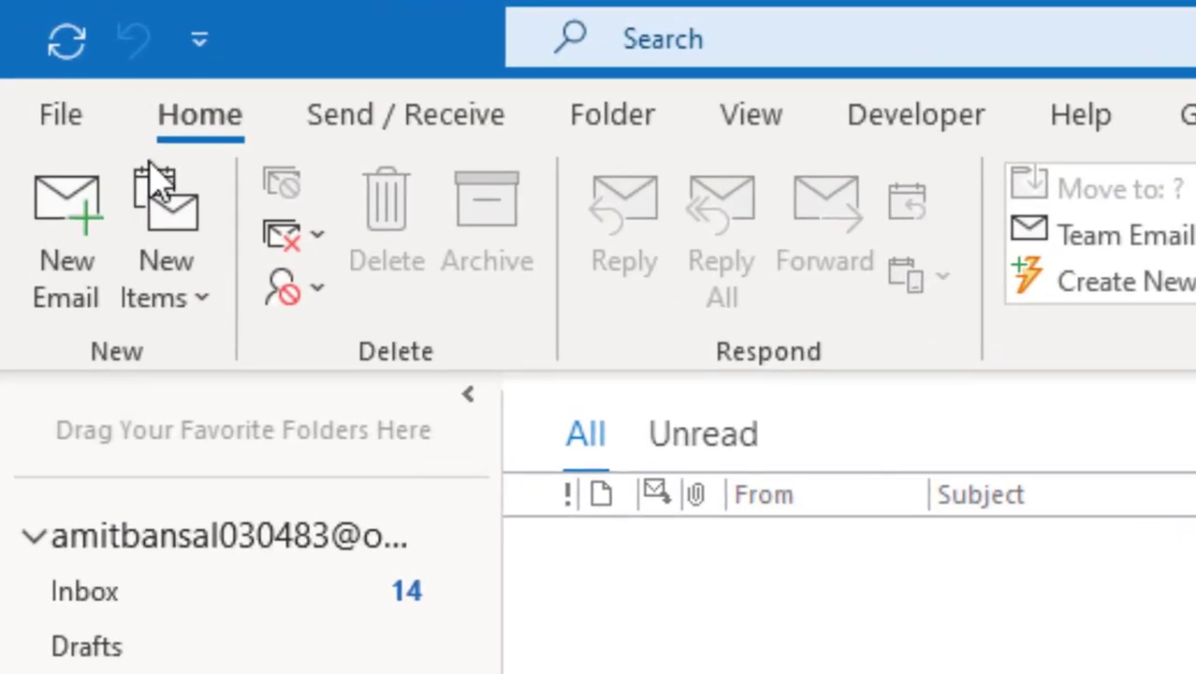
- Create a new meeting titled 'Rent', leaving the Required attendees field empty
{"action": "left_click", "coordinate": [199, 304]}
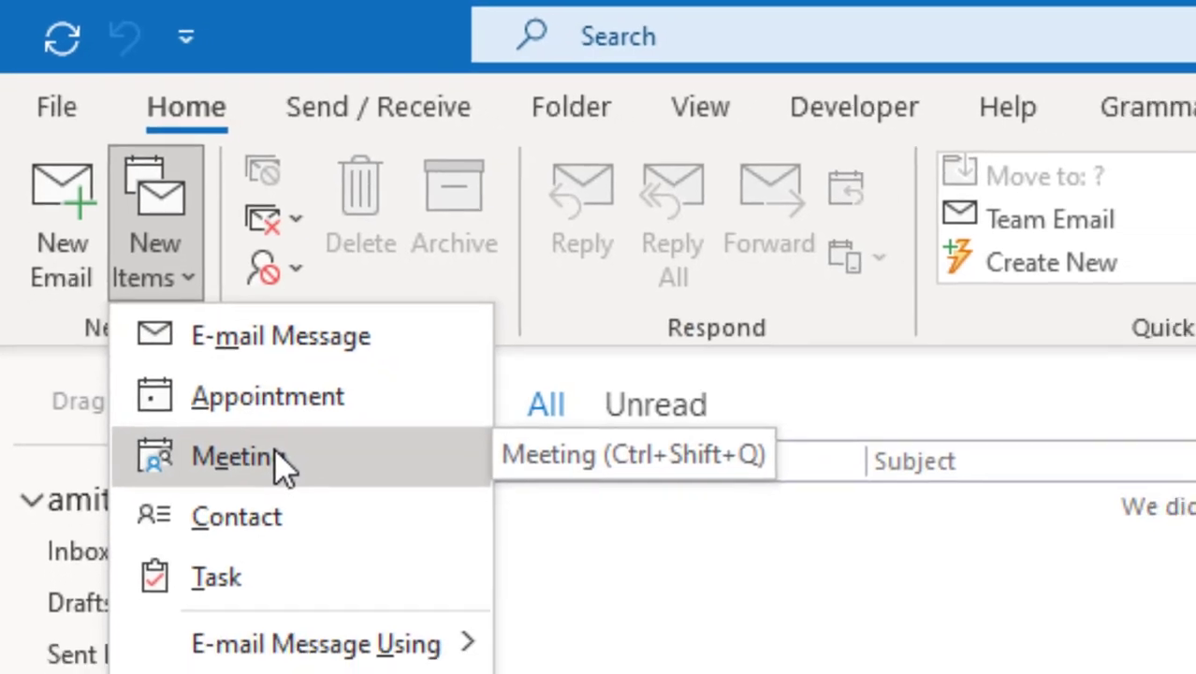
{"action": "left_click", "coordinate": [137, 227]}
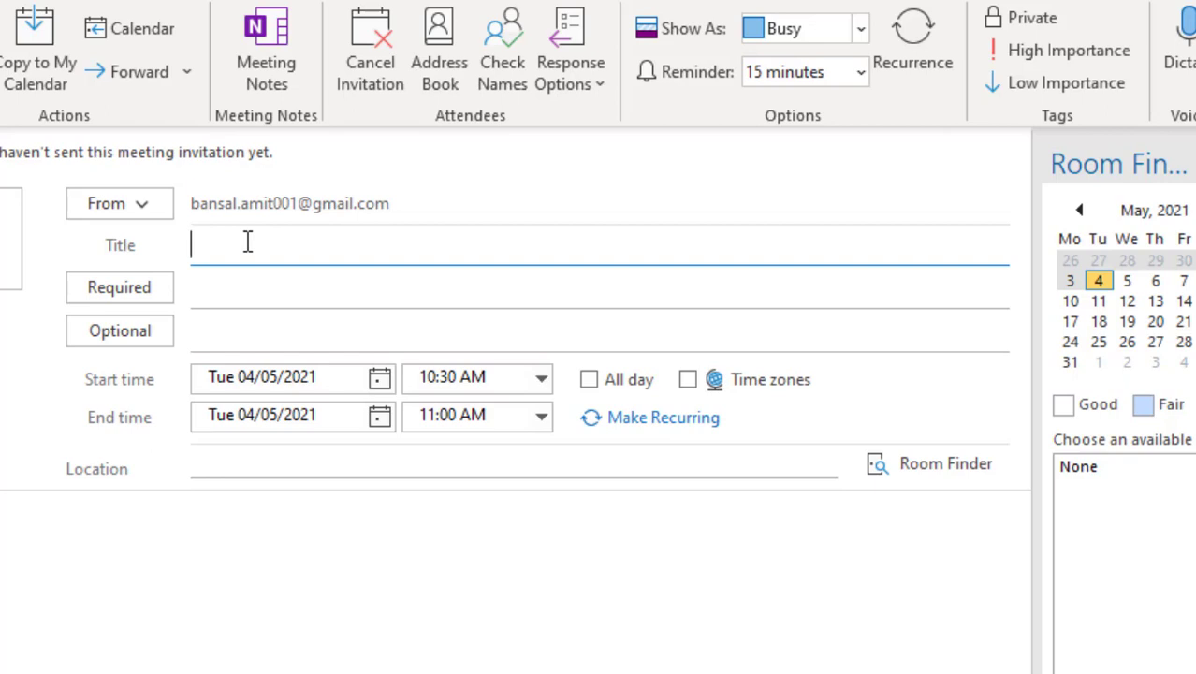
{"action": "type", "text": "R"}
{"action": "type", "text": "ent"}
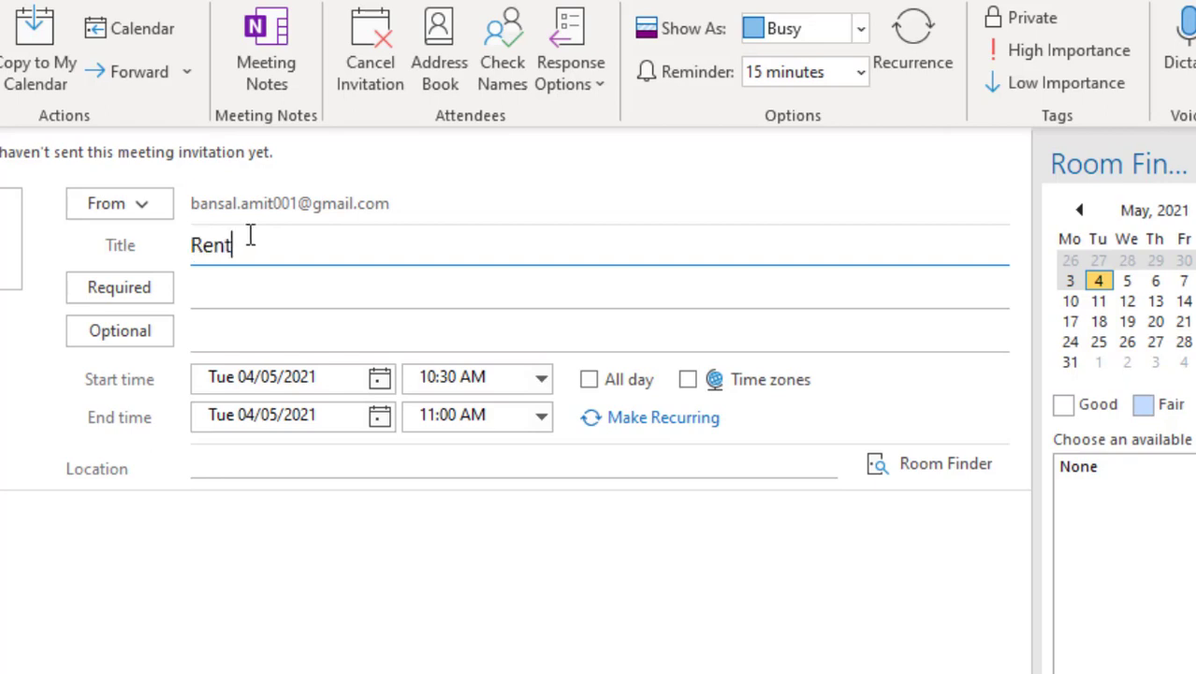
{"action": "left_click", "coordinate": [256, 291]}
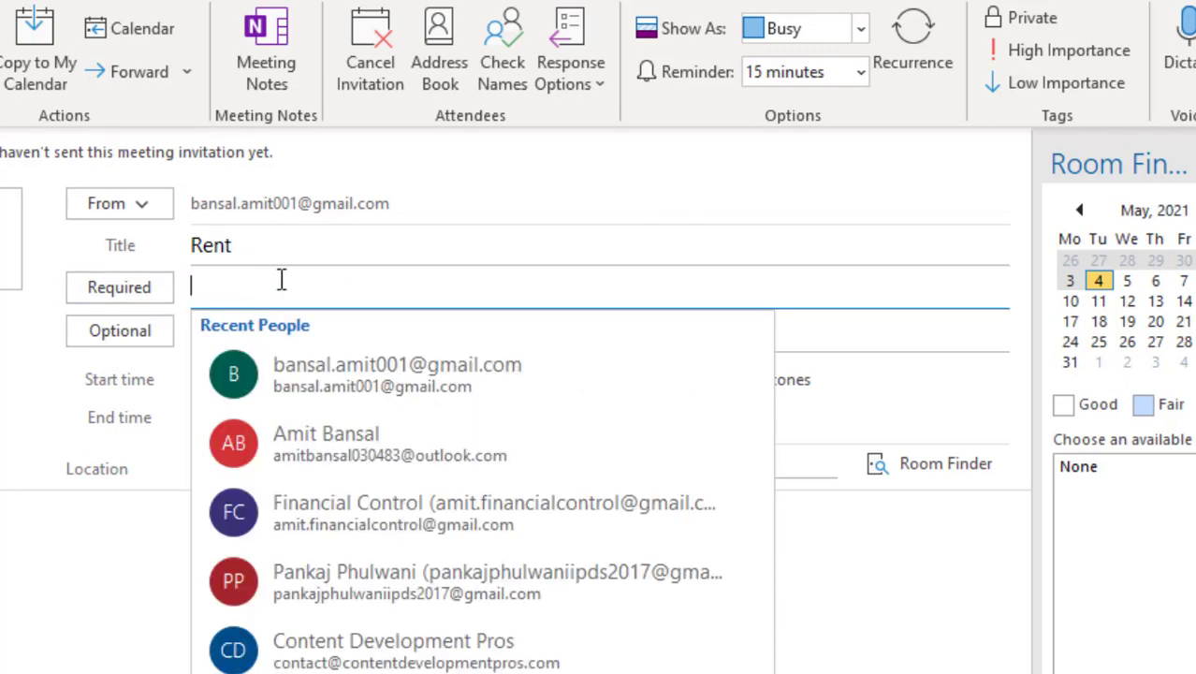
{"action": "left_click", "coordinate": [58, 647]}
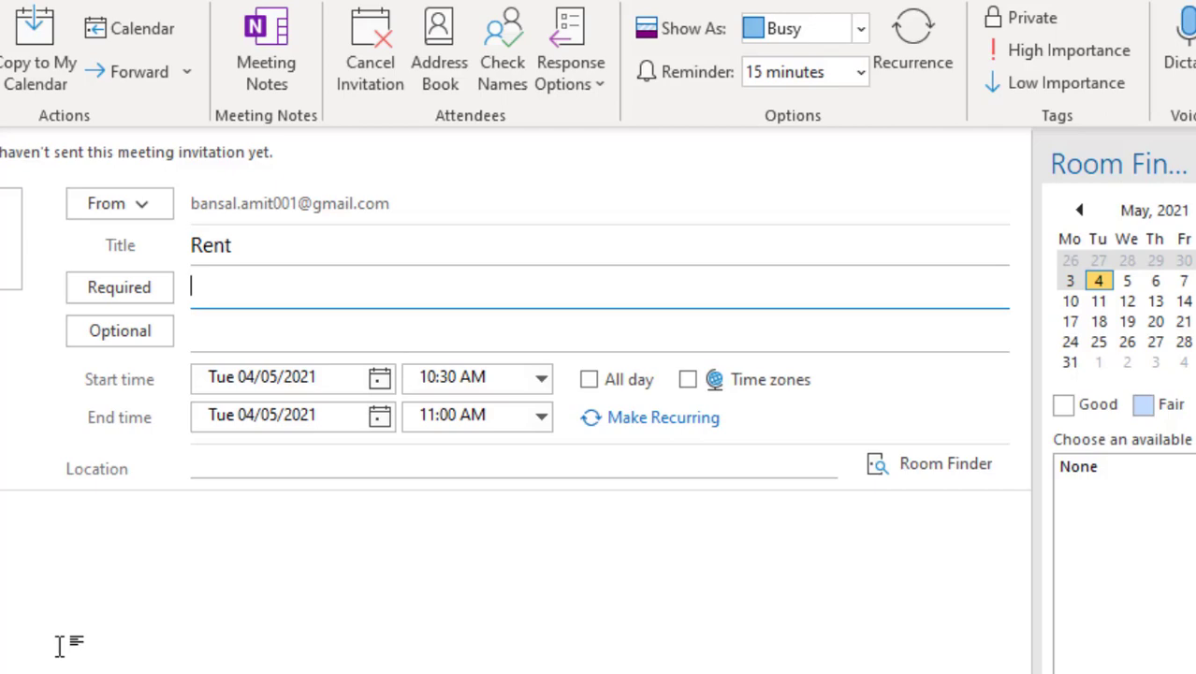
{"action": "left_click", "coordinate": [316, 370]}
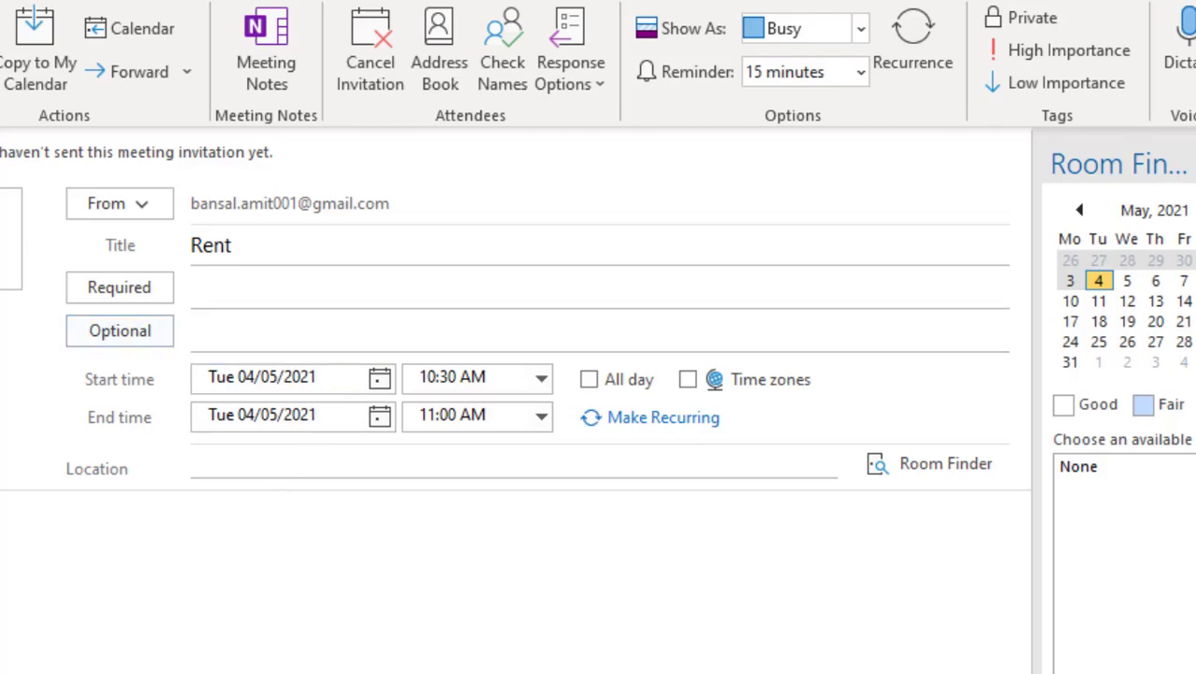
- Open the recurrence settings, try Daily and Every weekday, then return to a Weekly pattern
{"action": "left_click", "coordinate": [642, 427]}
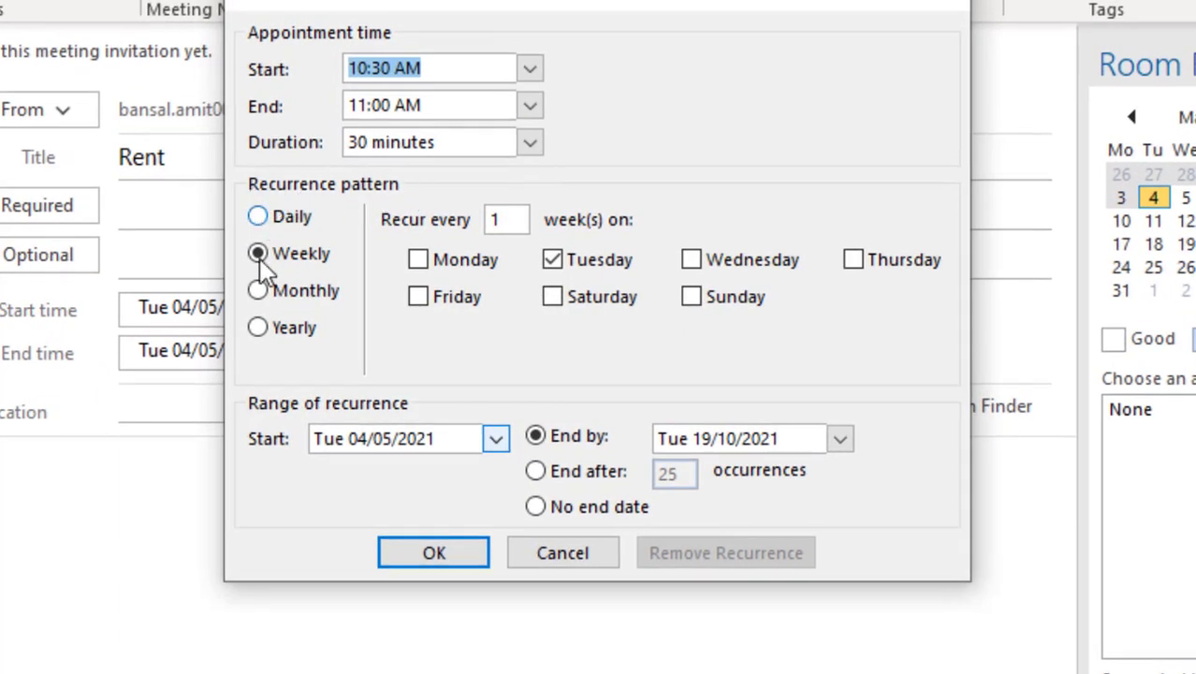
{"action": "left_click", "coordinate": [258, 219]}
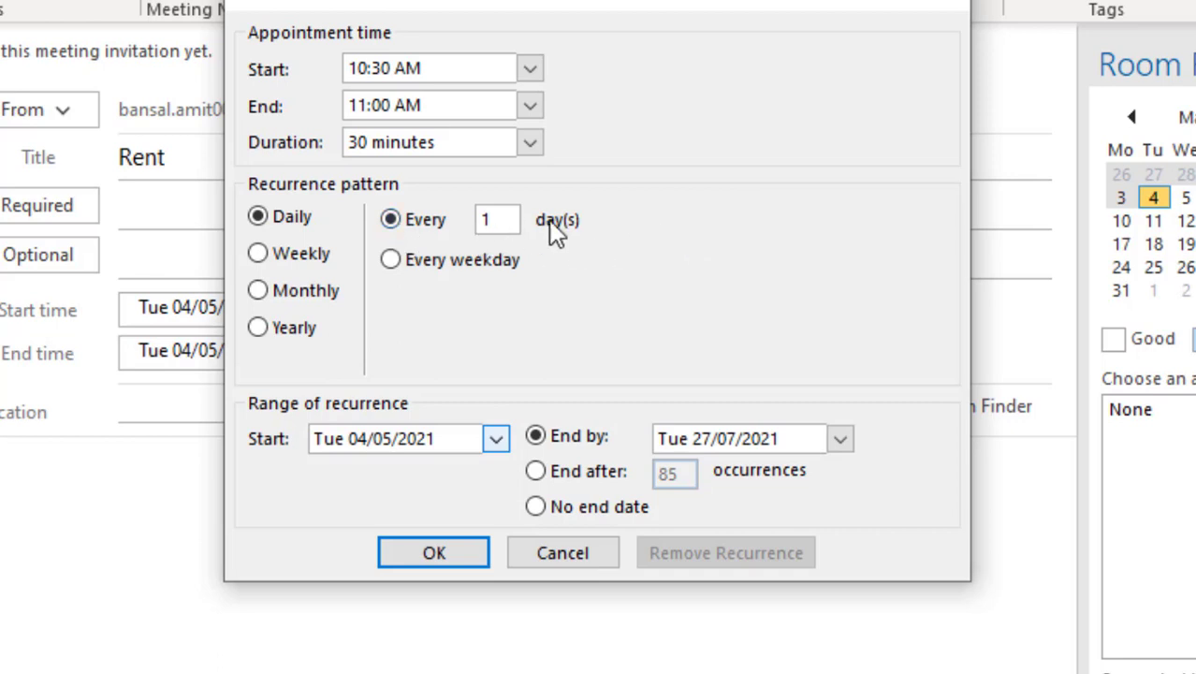
{"action": "double_click", "coordinate": [484, 218]}
{"action": "left_click", "coordinate": [390, 262]}
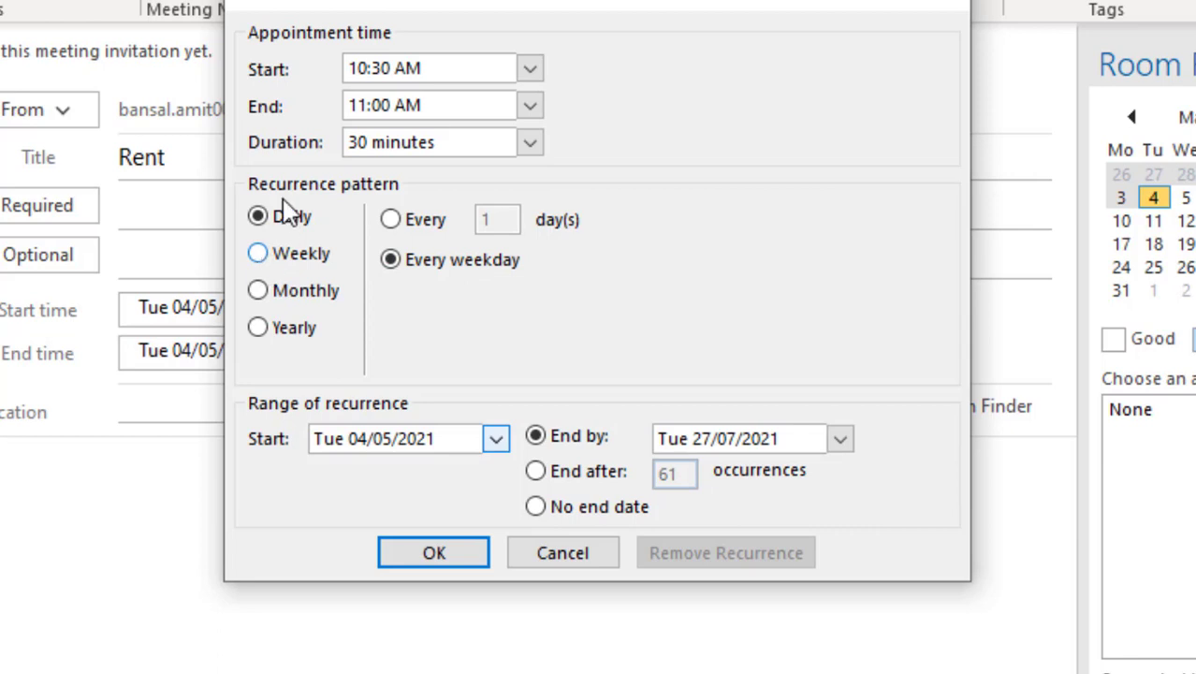
{"action": "left_click", "coordinate": [258, 253]}
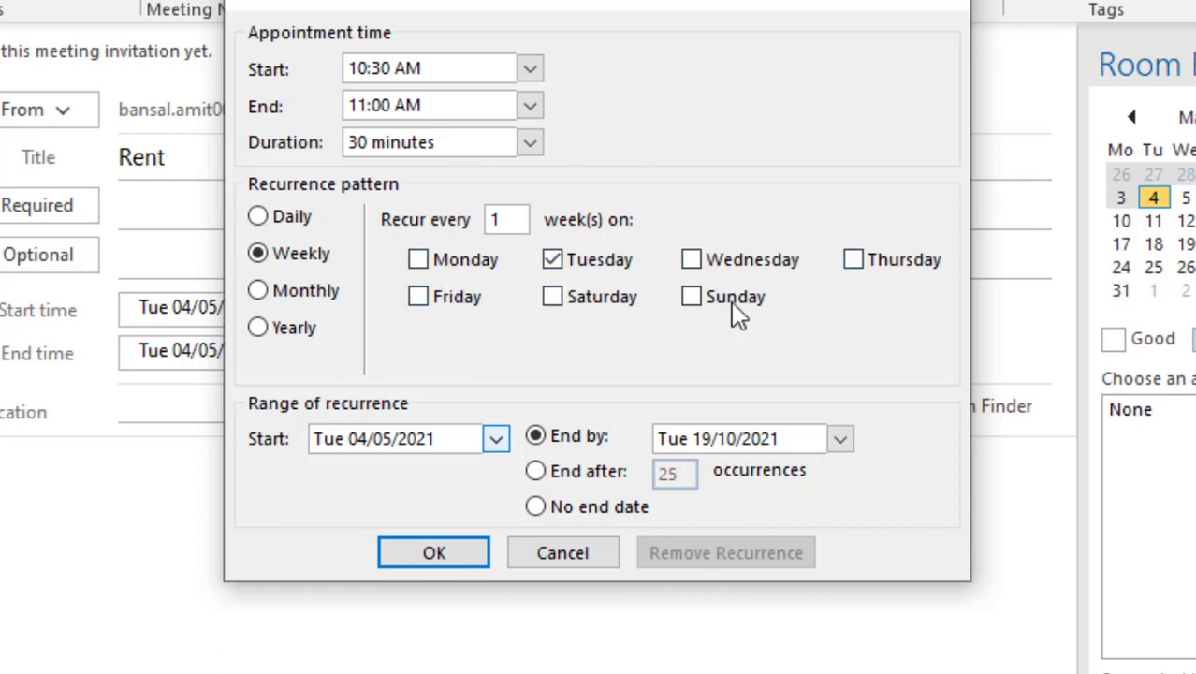
- Switch the pattern to Monthly and try the 'The nth weekday' option
{"action": "left_click", "coordinate": [258, 292]}
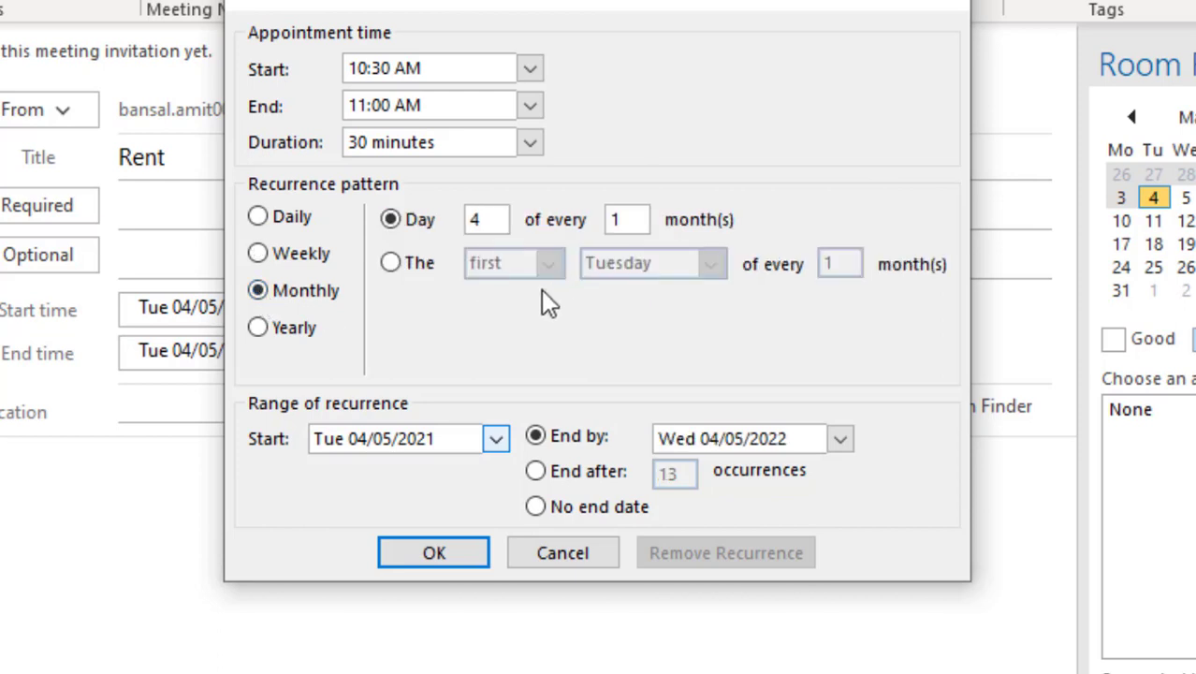
{"action": "double_click", "coordinate": [475, 218]}
{"action": "left_click", "coordinate": [396, 270]}
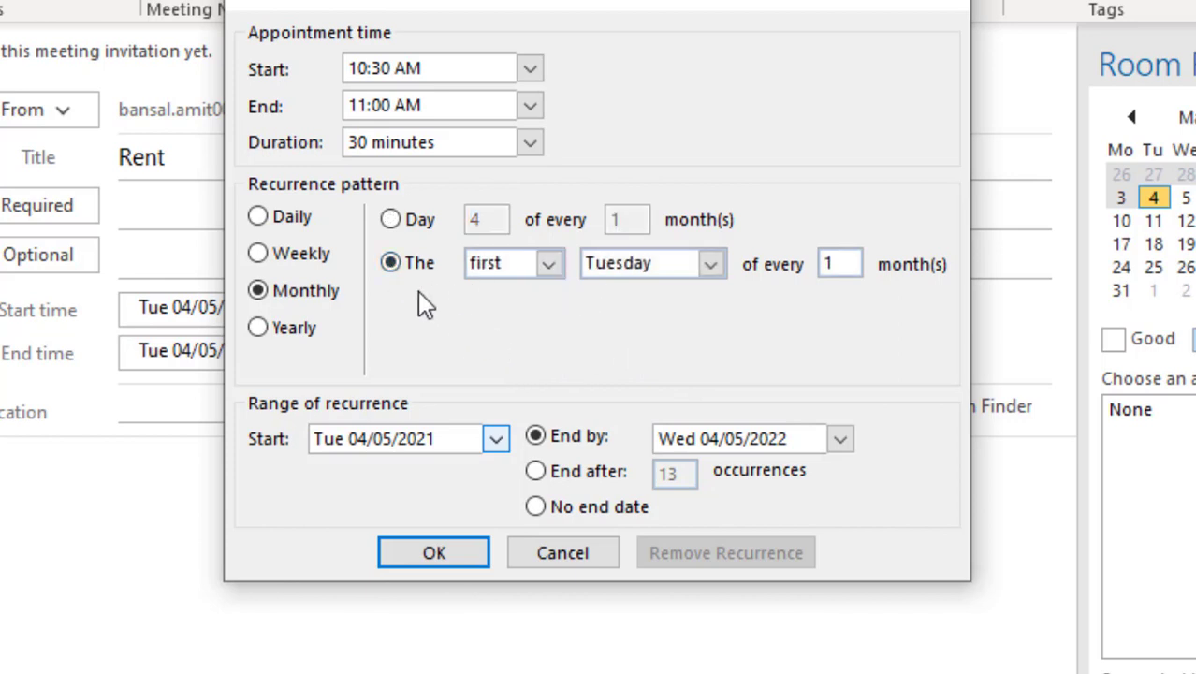
{"action": "left_click", "coordinate": [543, 273]}
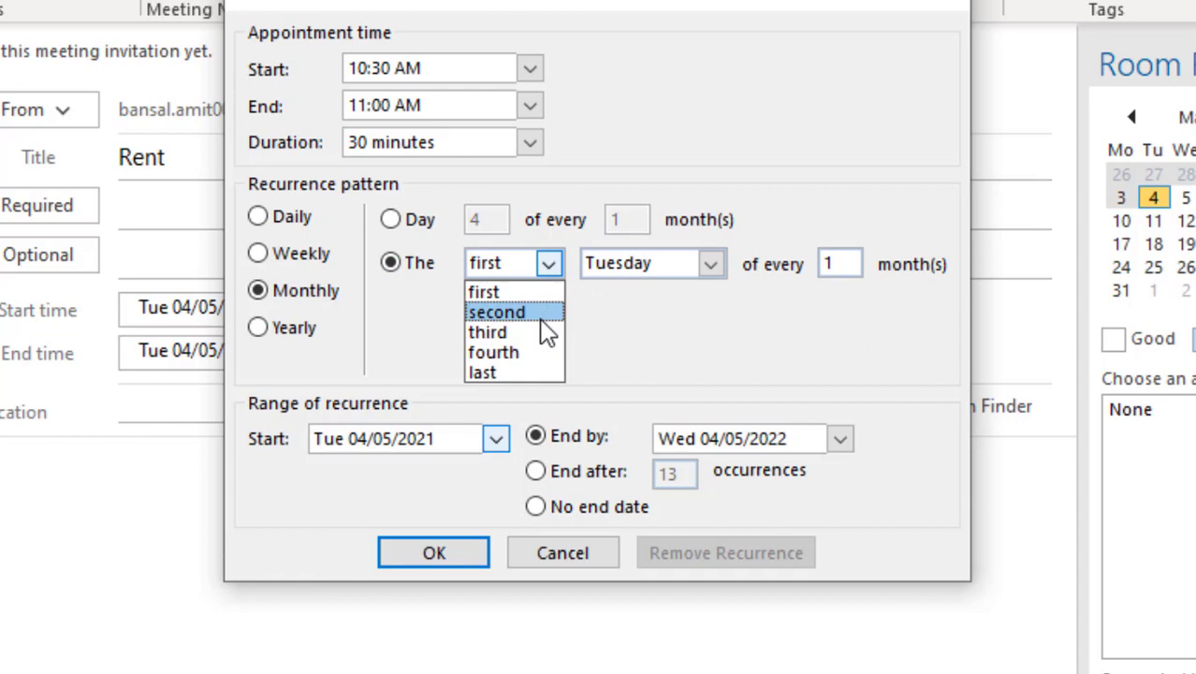
{"action": "left_click", "coordinate": [638, 333]}
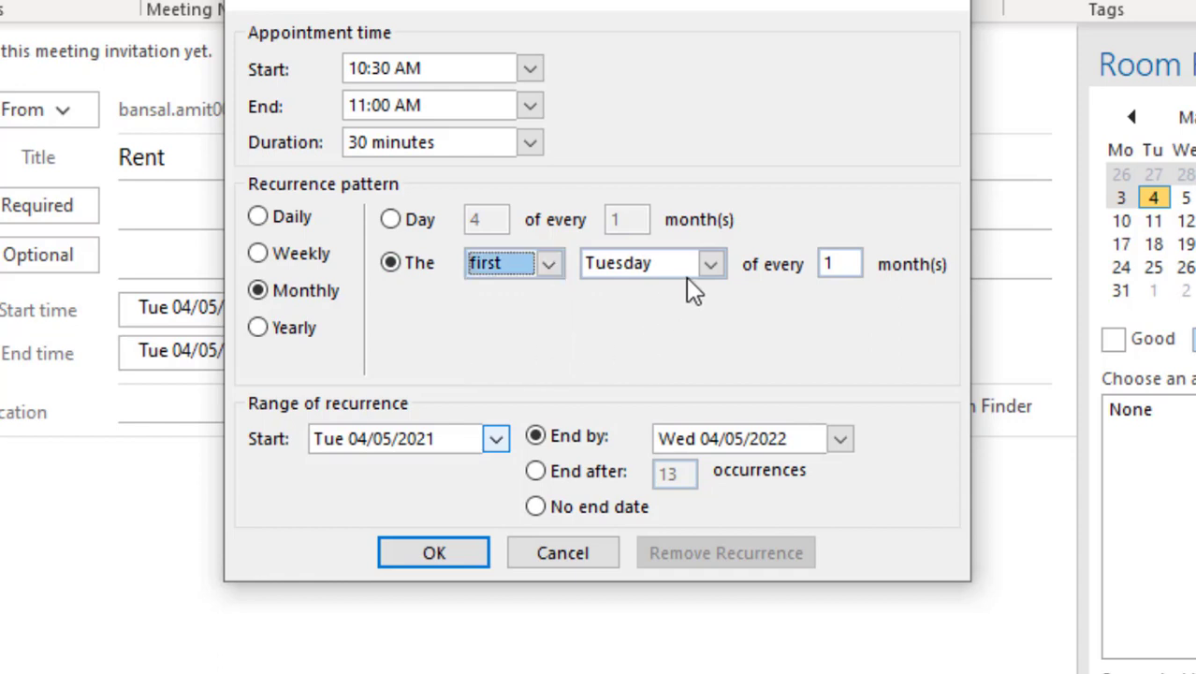
- Try 'The second Monday', then revert to day 4 of every month and select the 4
{"action": "left_click", "coordinate": [709, 266]}
{"action": "left_click", "coordinate": [548, 265]}
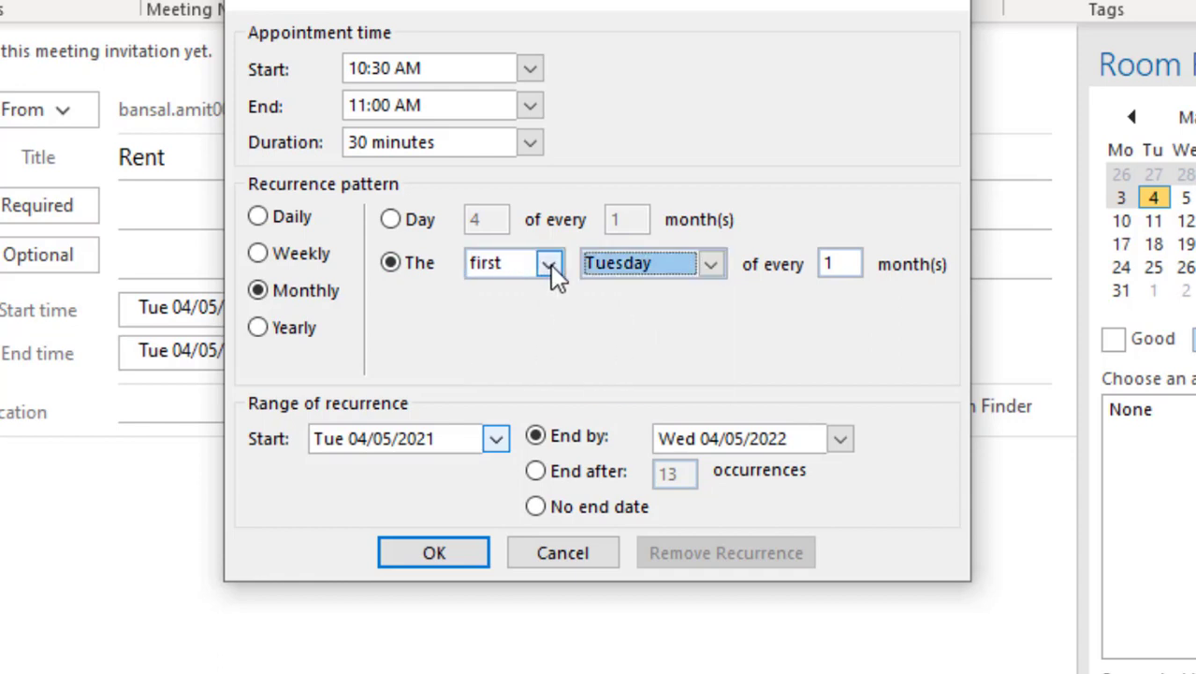
{"action": "left_click", "coordinate": [541, 309]}
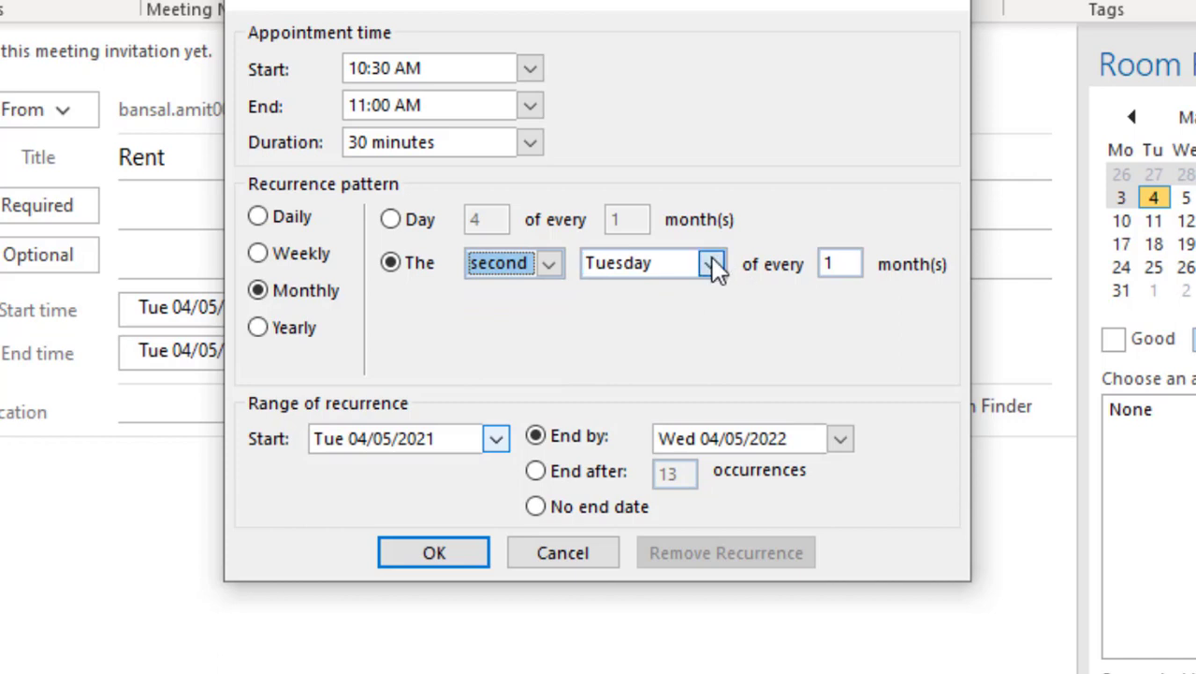
{"action": "left_click", "coordinate": [711, 265]}
{"action": "scroll", "coordinate": [672, 323], "scroll_direction": "up", "scroll_amount": 2}
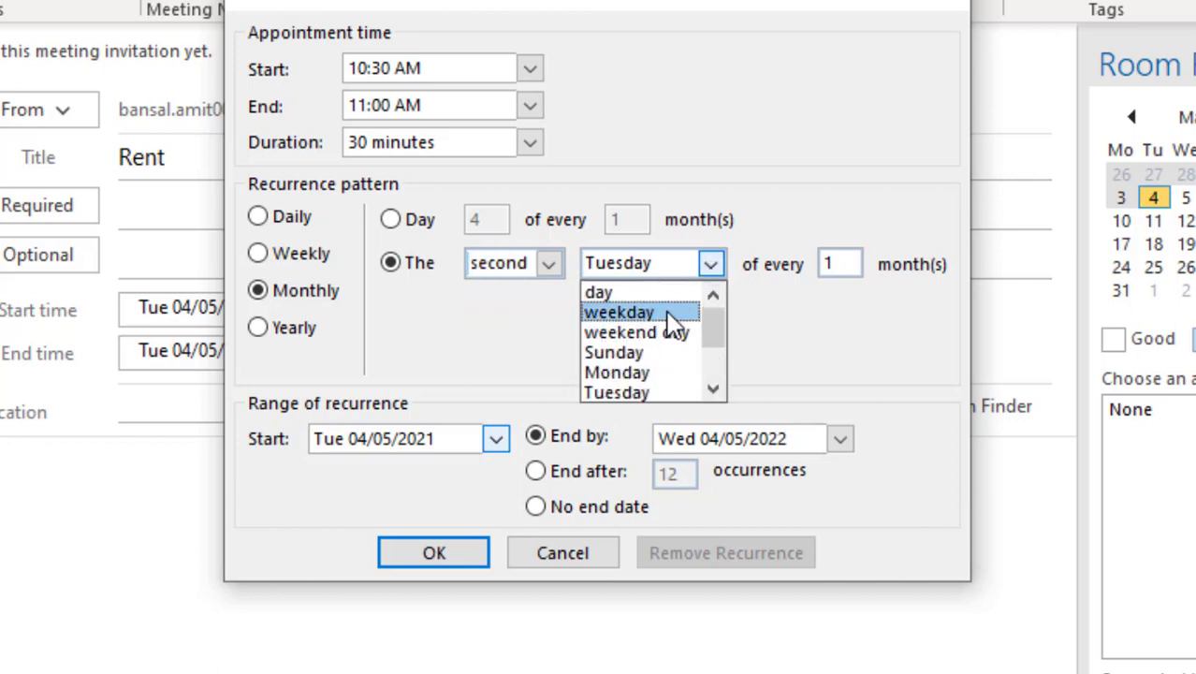
{"action": "left_click", "coordinate": [649, 373]}
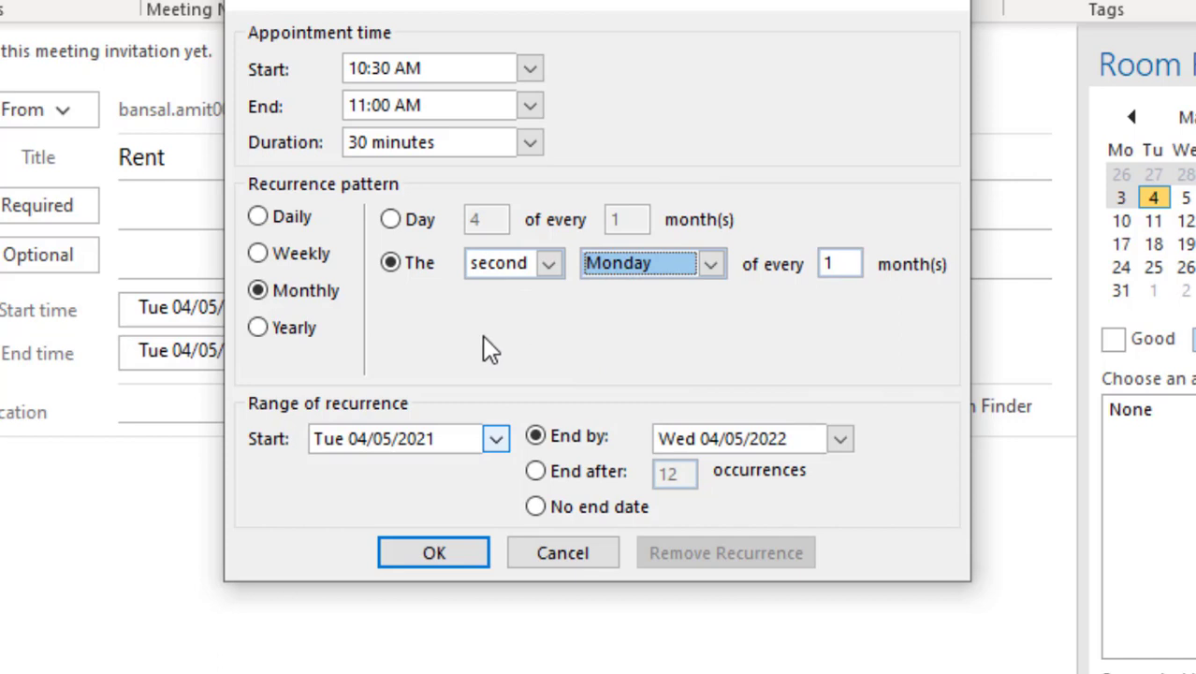
{"action": "left_click", "coordinate": [258, 291]}
{"action": "left_click_drag", "start_coordinate": [488, 219], "coordinate": [462, 219]}
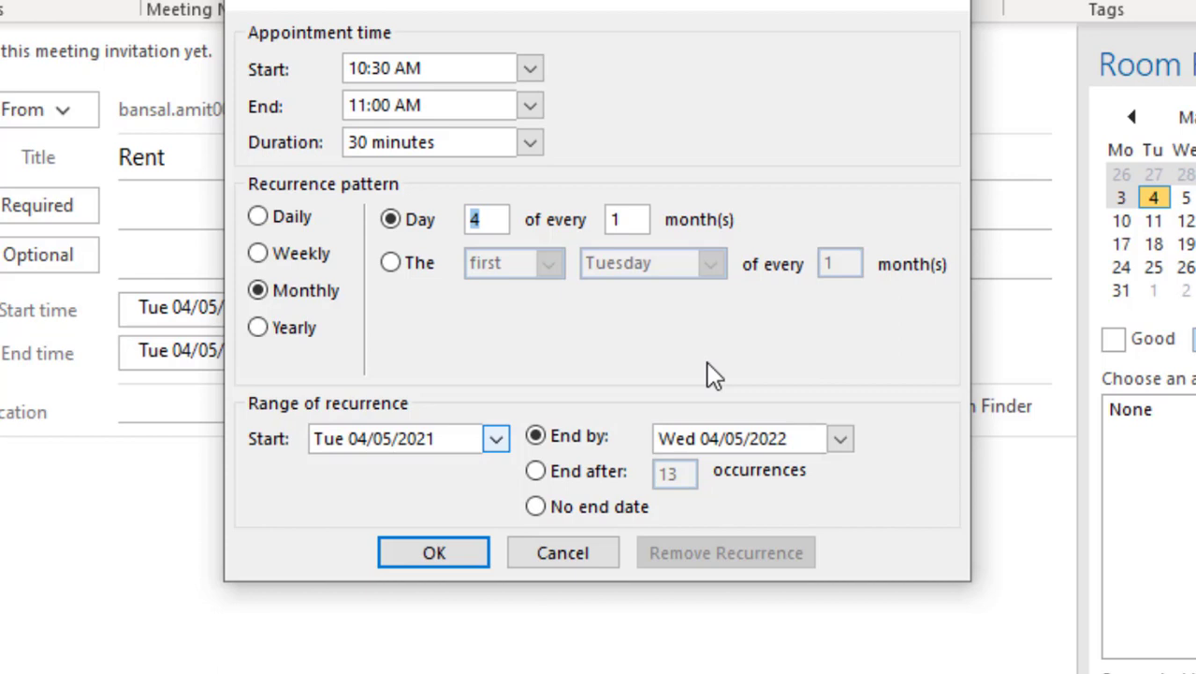
- Change the day to 8 and start the series on Saturday 8 May 2021
{"action": "type", "text": "8"}
{"action": "left_click", "coordinate": [496, 441]}
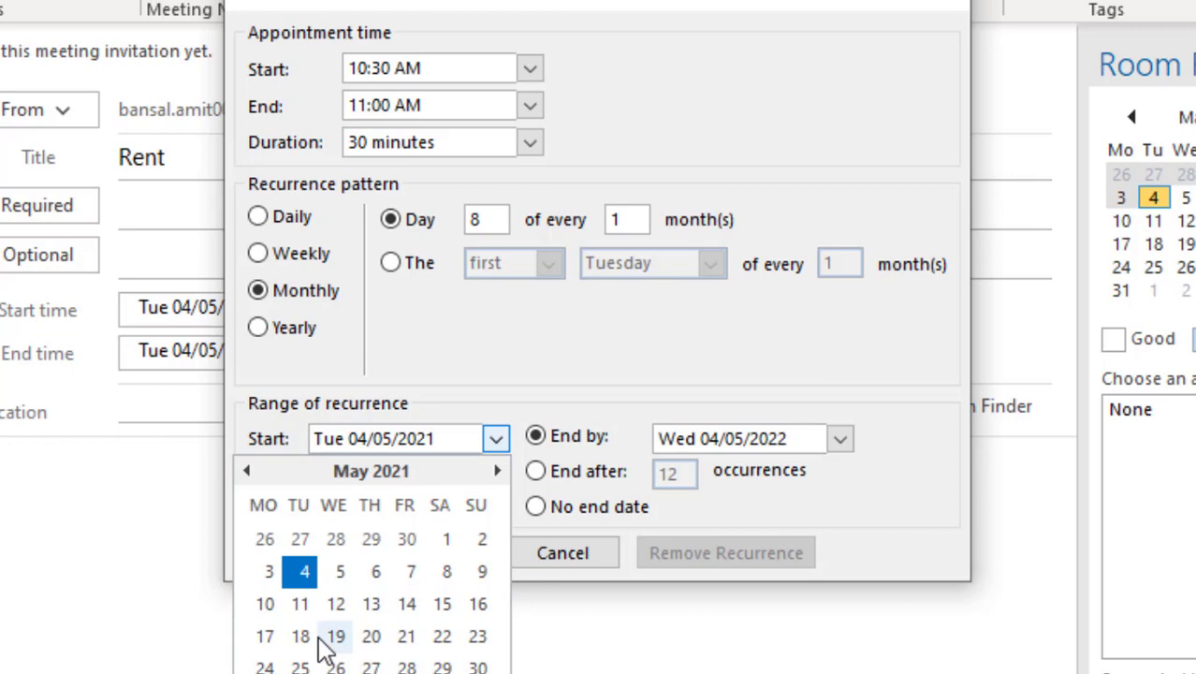
{"action": "left_click", "coordinate": [439, 572]}
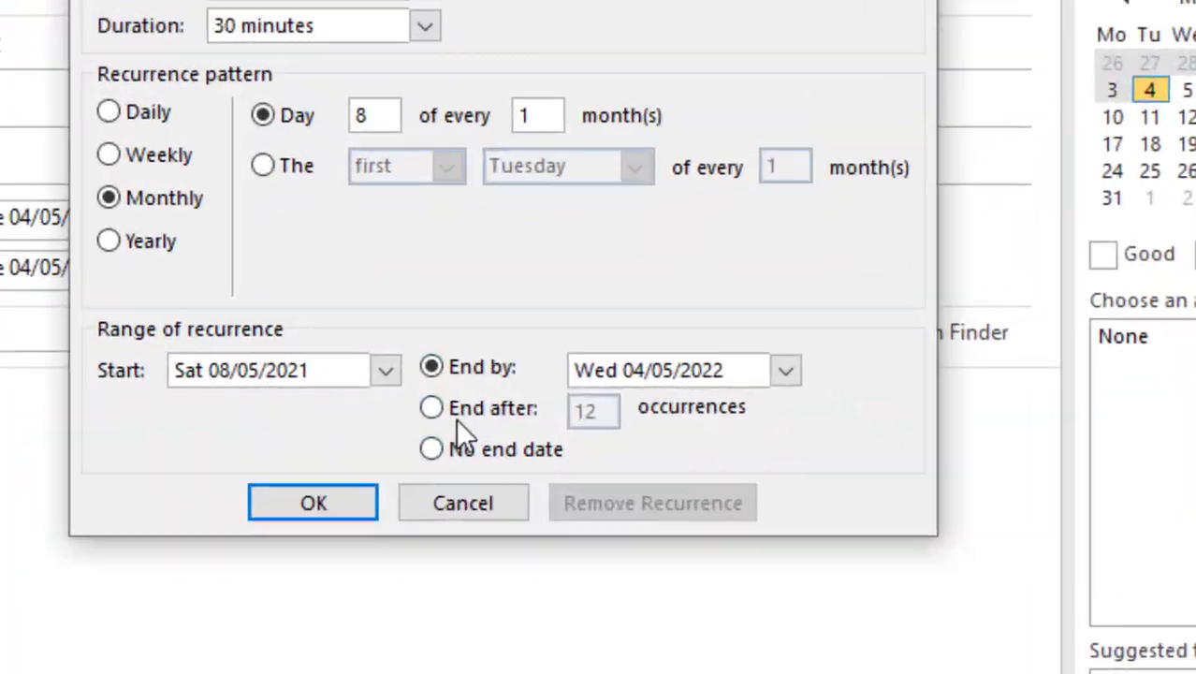
- Try ending after 10 occurrences, then set the series to have no end date
{"action": "left_click", "coordinate": [785, 371]}
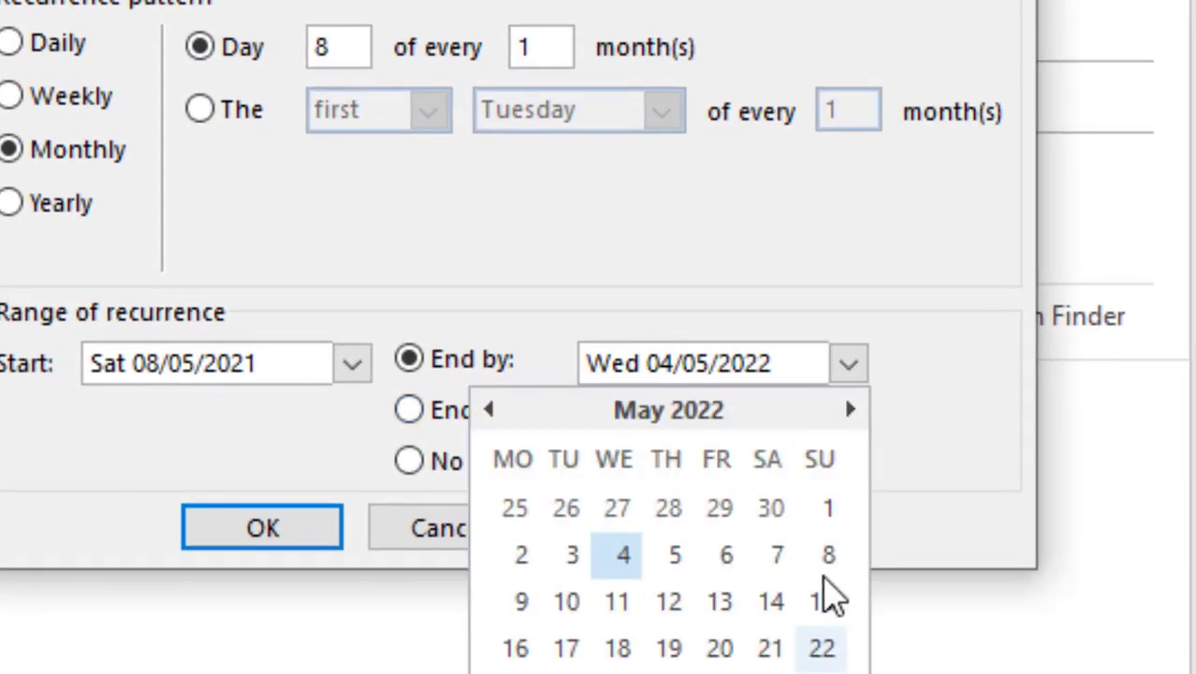
{"action": "left_click", "coordinate": [948, 316]}
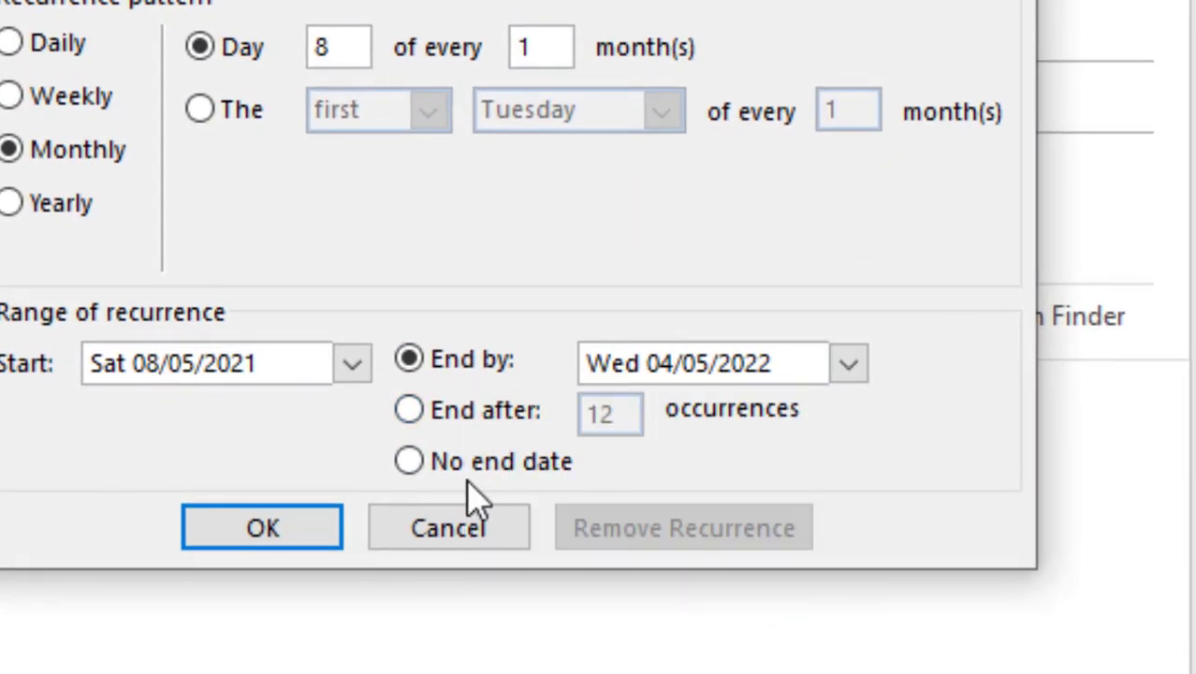
{"action": "left_click", "coordinate": [410, 412]}
{"action": "left_click_drag", "start_coordinate": [622, 414], "coordinate": [581, 412]}
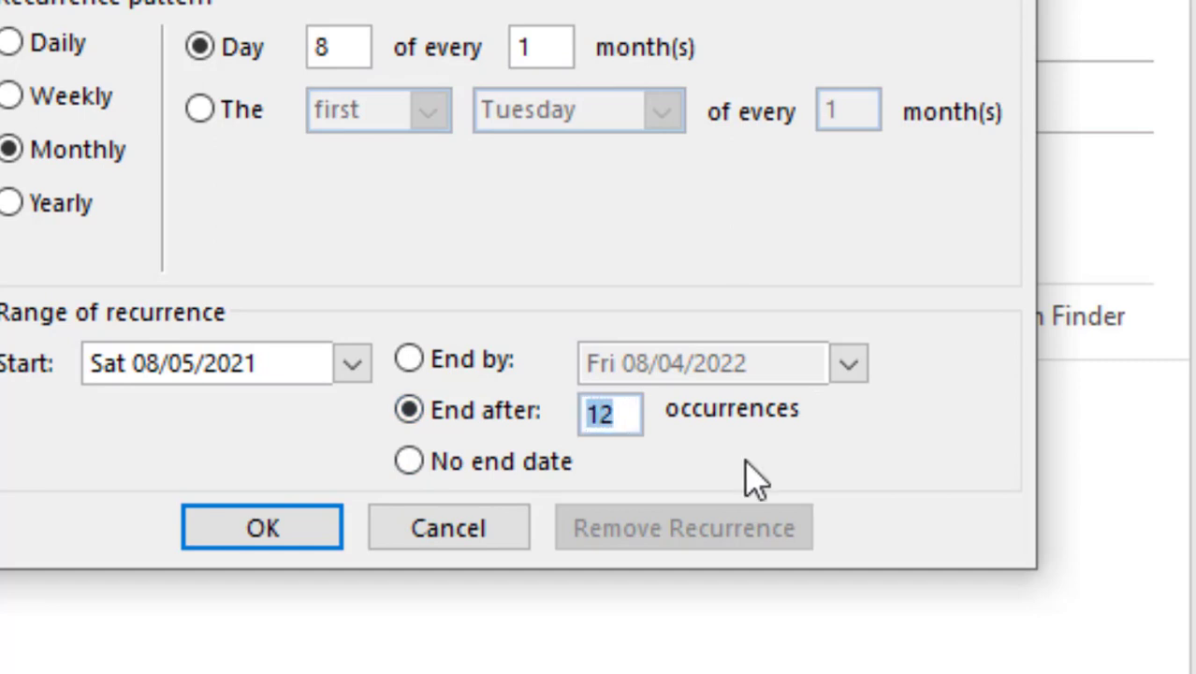
{"action": "type", "text": "10"}
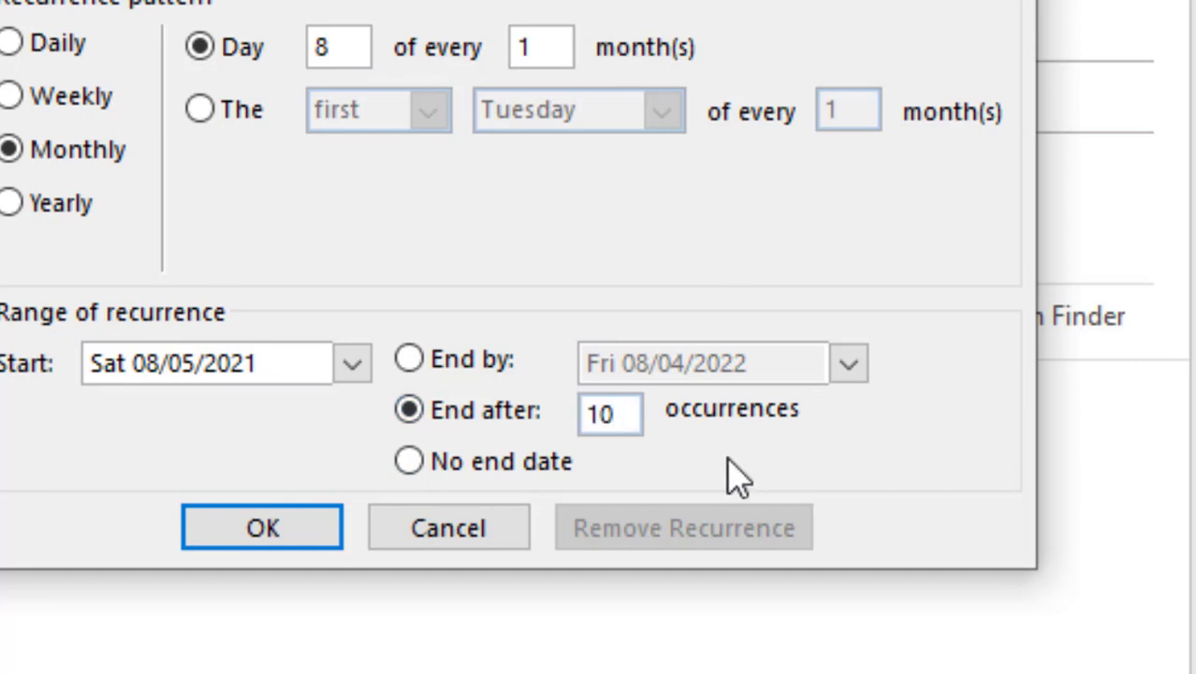
{"action": "left_click", "coordinate": [411, 468]}
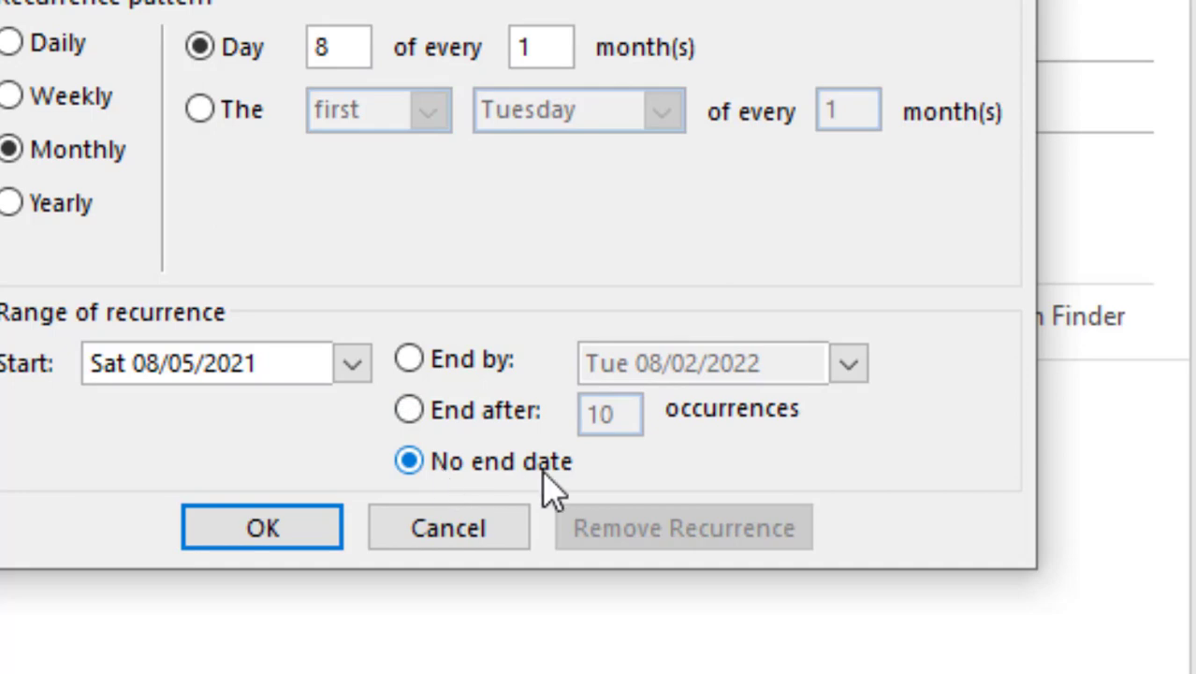
- Confirm the day-8 monthly recurrence and send the Rent invitation with no location
{"action": "left_click", "coordinate": [286, 540]}
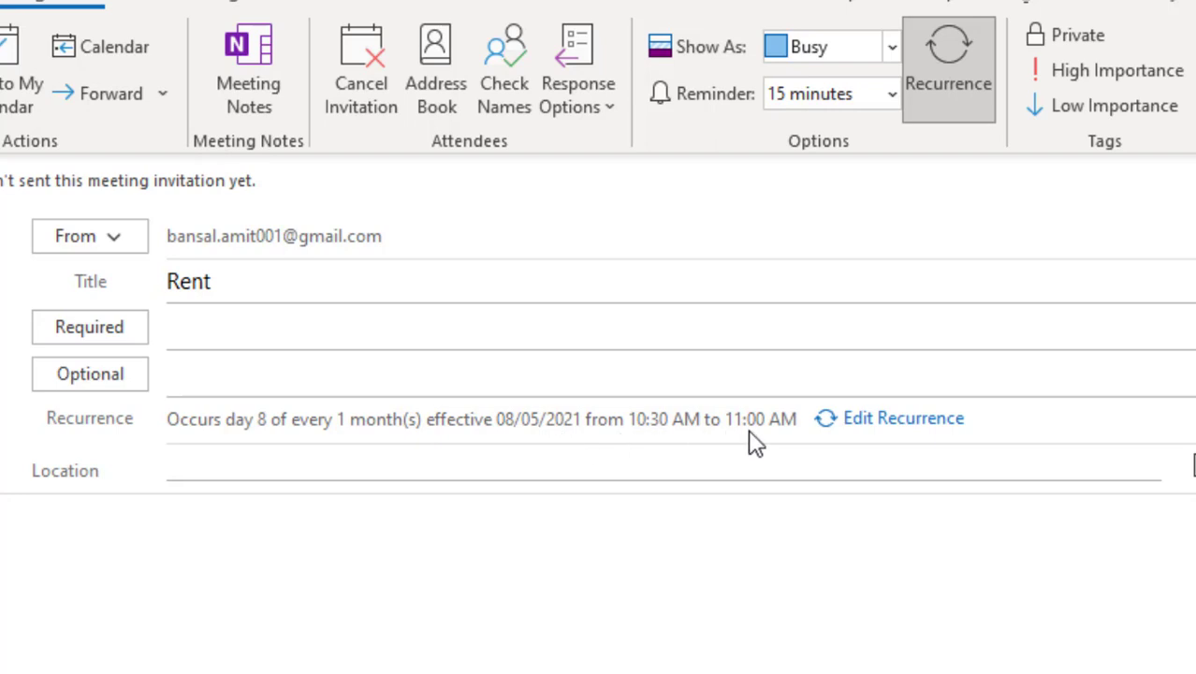
{"action": "left_click", "coordinate": [197, 459]}
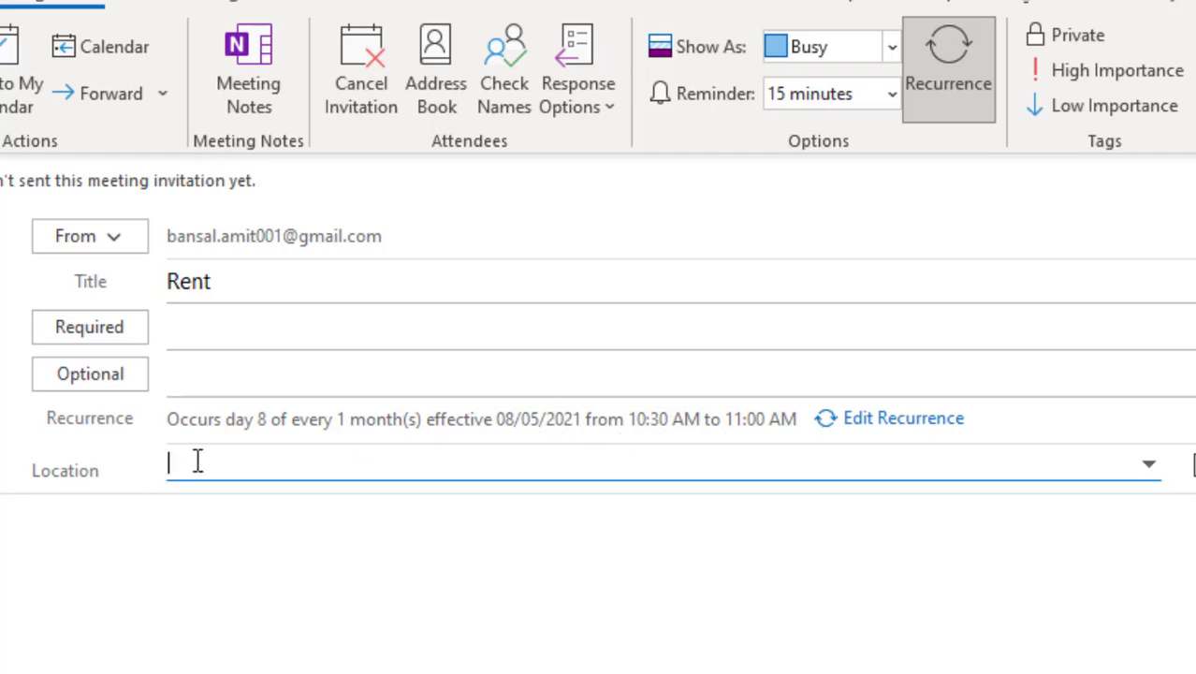
{"action": "left_click", "coordinate": [205, 528]}
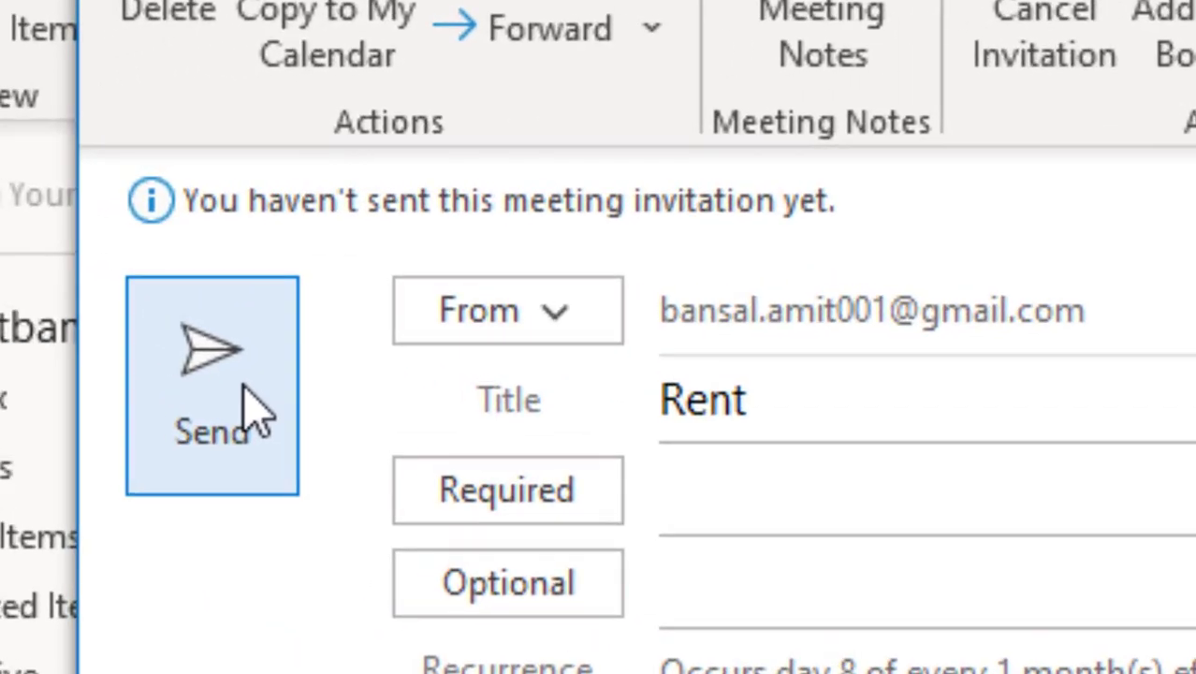
{"action": "left_click", "coordinate": [255, 409]}
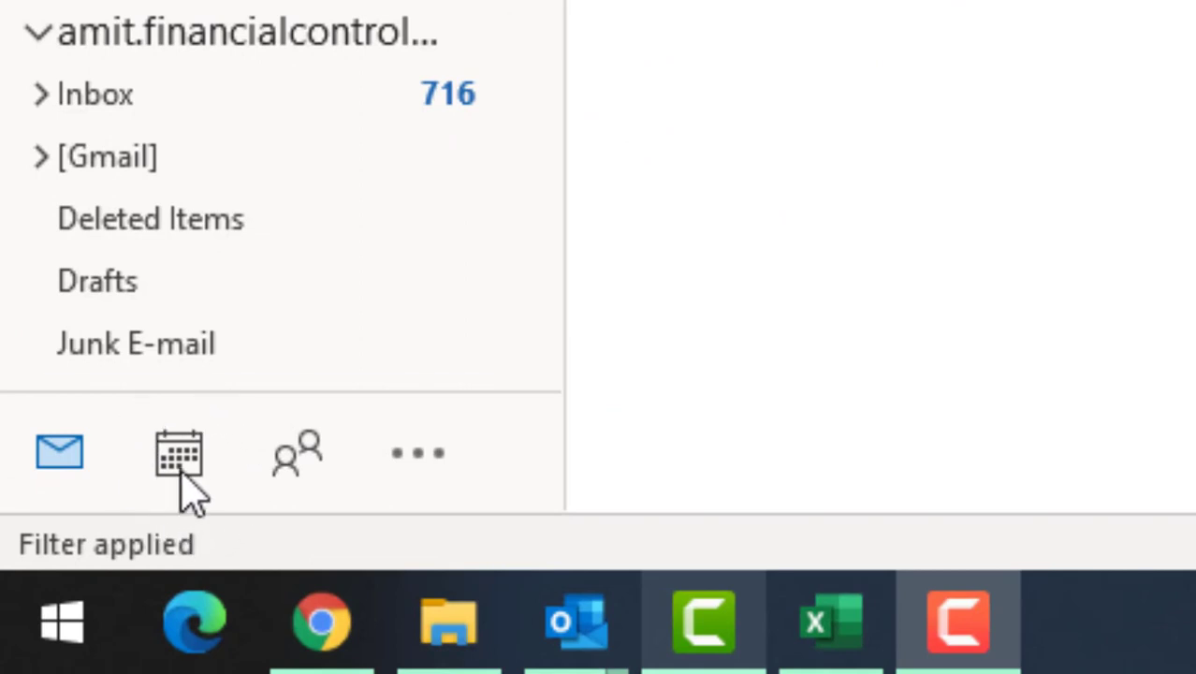
- Show the calendar month view scrolled to the Rent meetings on 8 May and 8 June
{"action": "left_click", "coordinate": [180, 458]}
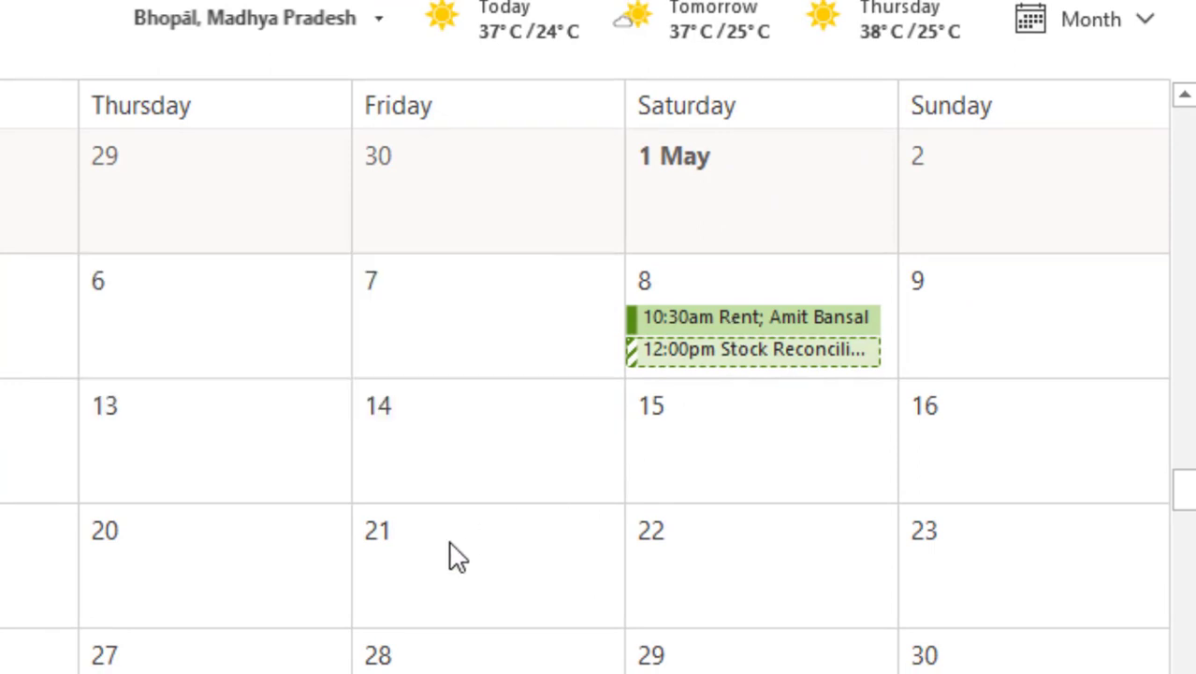
{"action": "scroll", "coordinate": [448, 555], "scroll_direction": "down", "scroll_amount": 1}
{"action": "scroll", "coordinate": [448, 554], "scroll_direction": "down", "scroll_amount": 1}
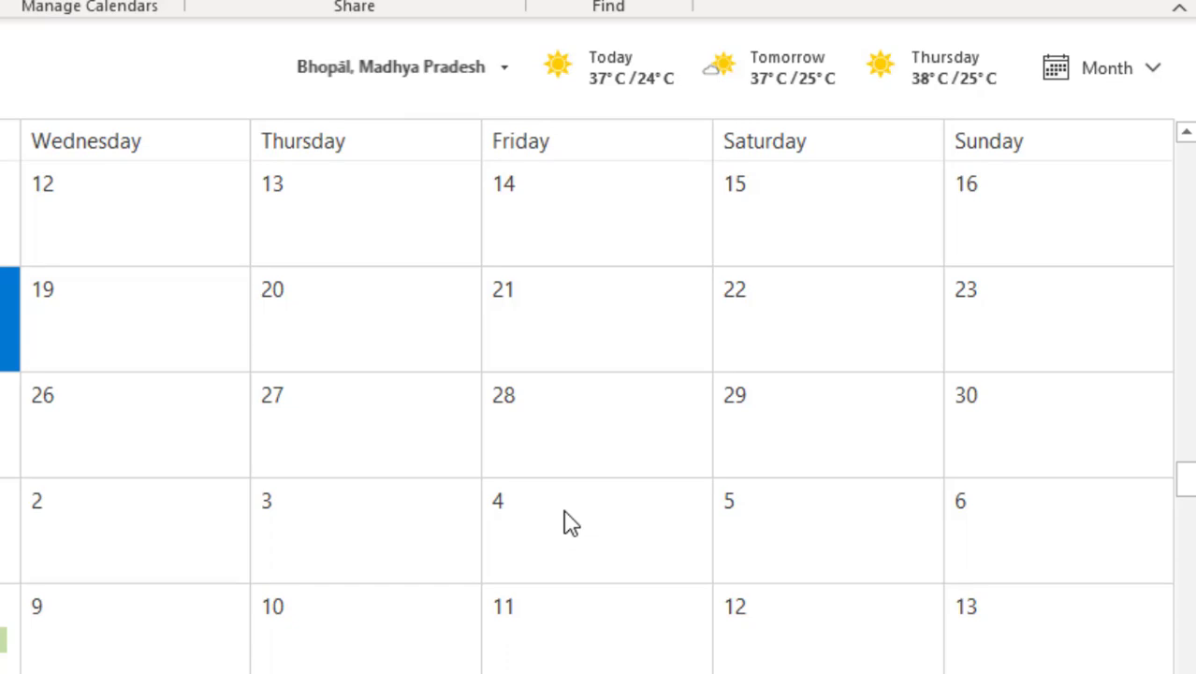
{"action": "scroll", "coordinate": [802, 453], "scroll_direction": "down", "scroll_amount": 1}
{"action": "scroll", "coordinate": [809, 448], "scroll_direction": "down", "scroll_amount": 1}
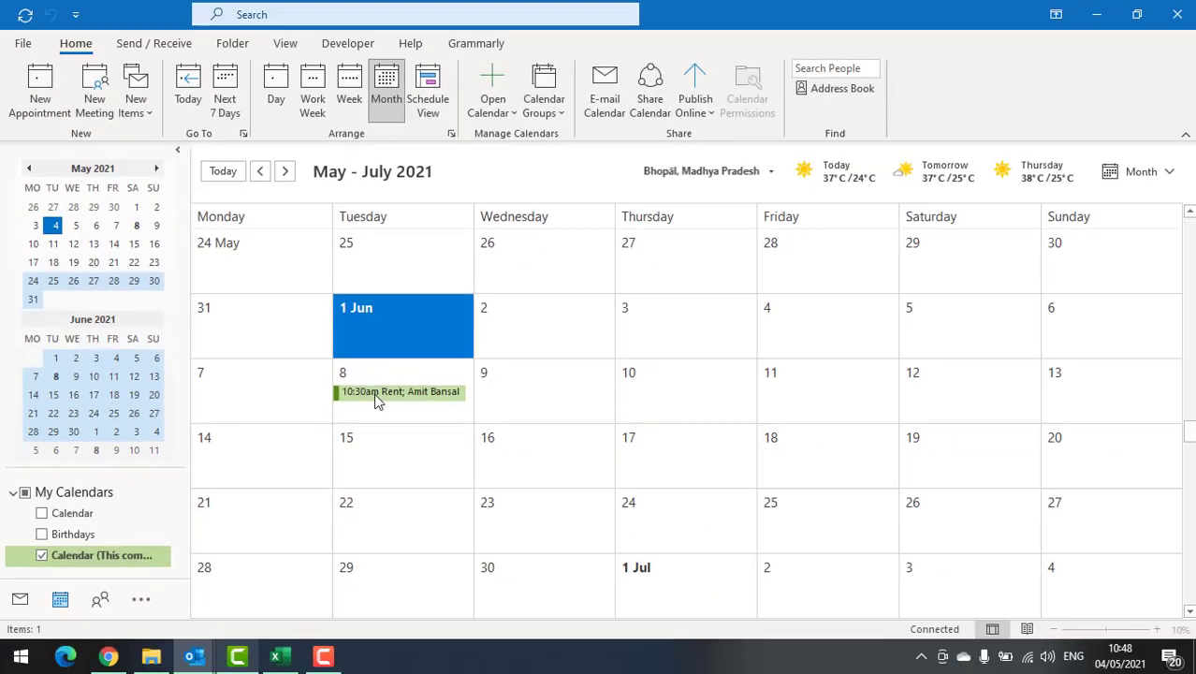
- Preview the 8 June Rent meeting, then check it recurs on 8 July, August and September
{"action": "left_click", "coordinate": [374, 395]}
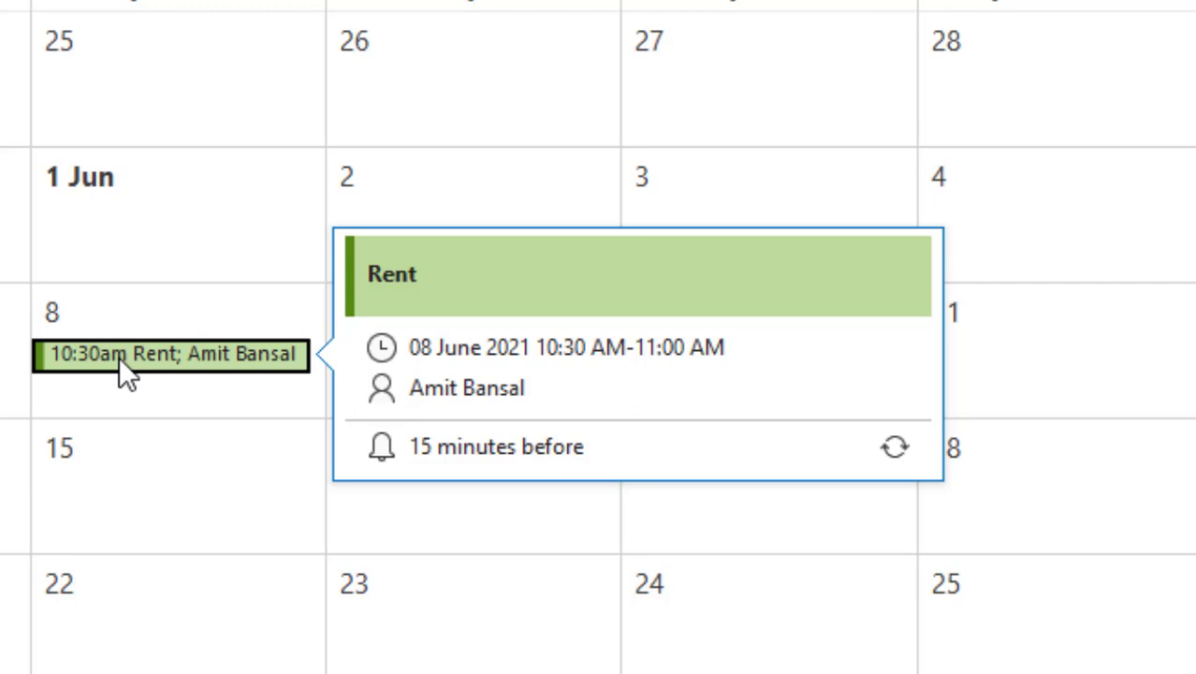
{"action": "scroll", "coordinate": [382, 499], "scroll_direction": "down", "scroll_amount": 1}
{"action": "scroll", "coordinate": [381, 500], "scroll_direction": "down", "scroll_amount": 1}
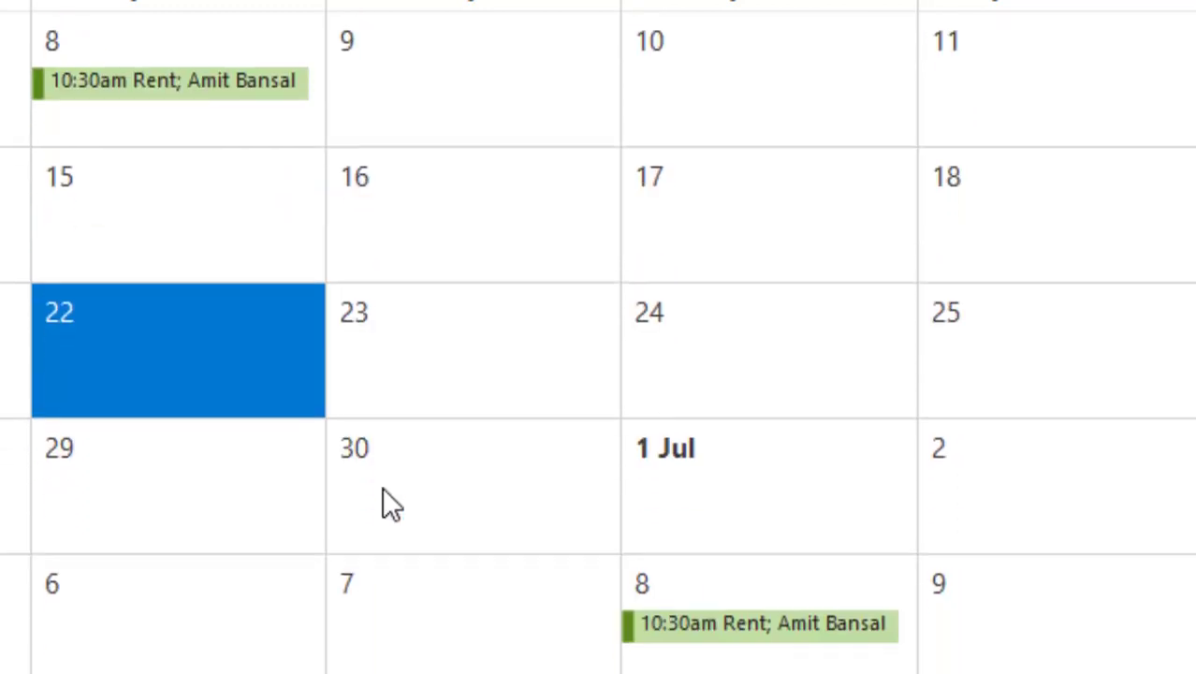
{"action": "scroll", "coordinate": [381, 500], "scroll_direction": "down", "scroll_amount": 1}
{"action": "scroll", "coordinate": [565, 449], "scroll_direction": "down", "scroll_amount": 2}
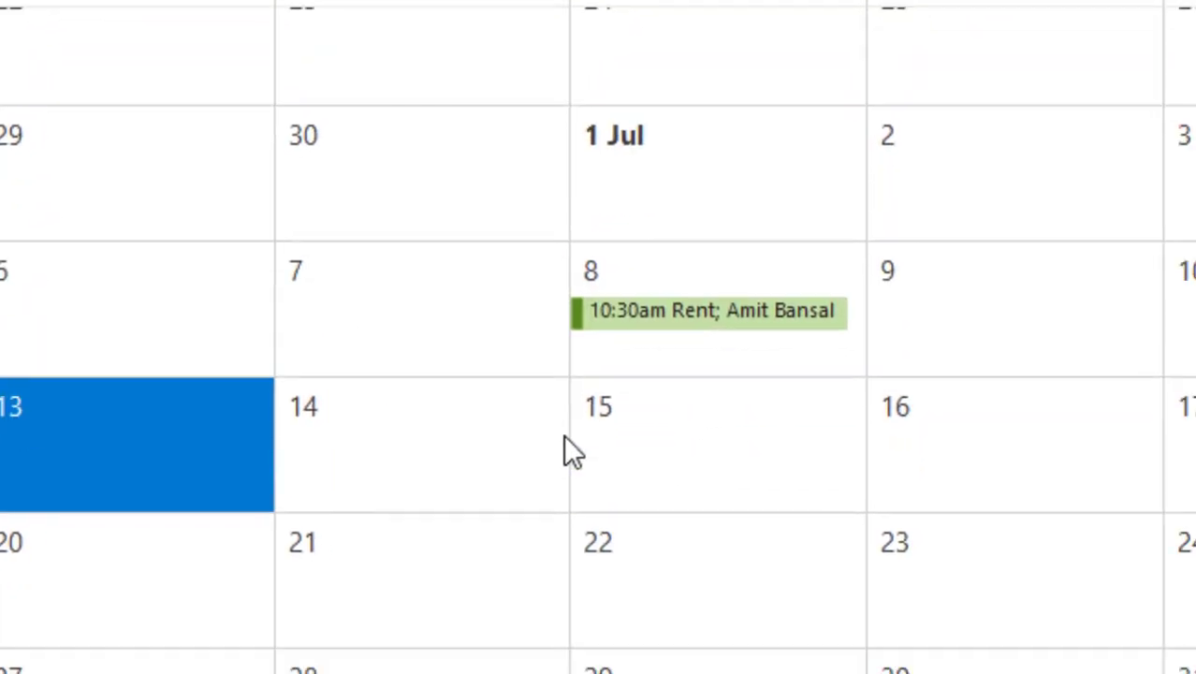
{"action": "scroll", "coordinate": [346, 430], "scroll_direction": "down", "scroll_amount": 3}
{"action": "scroll", "coordinate": [740, 426], "scroll_direction": "down", "scroll_amount": 2}
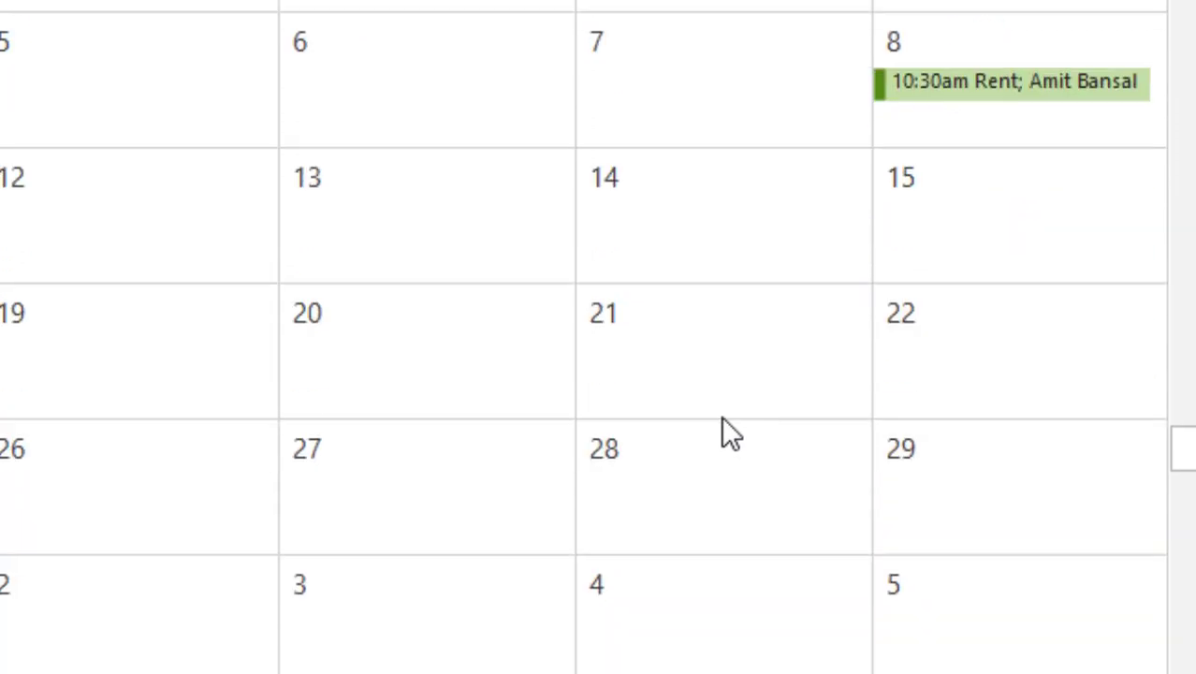
{"action": "scroll", "coordinate": [128, 470], "scroll_direction": "down", "scroll_amount": 1}
{"action": "scroll", "coordinate": [128, 470], "scroll_direction": "down", "scroll_amount": 1}
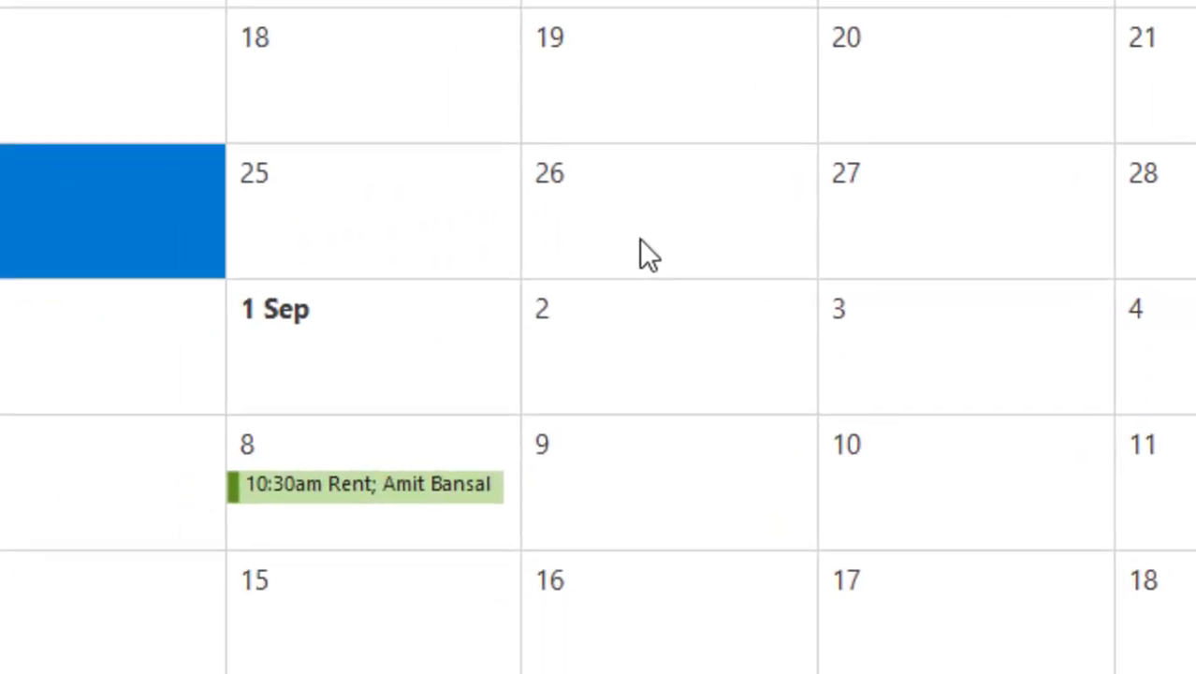